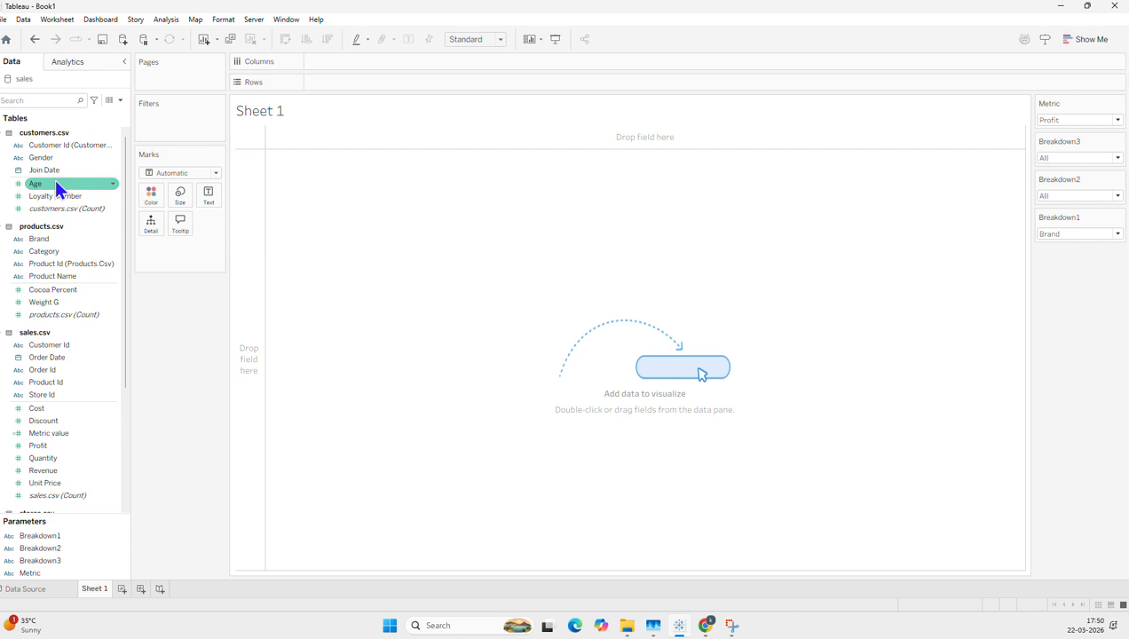
Step: Review the data type, current value and allowable values of the Breakdown1 and Breakdown2 parameters without changing them
{"action": "right_click", "coordinate": [34, 535]}
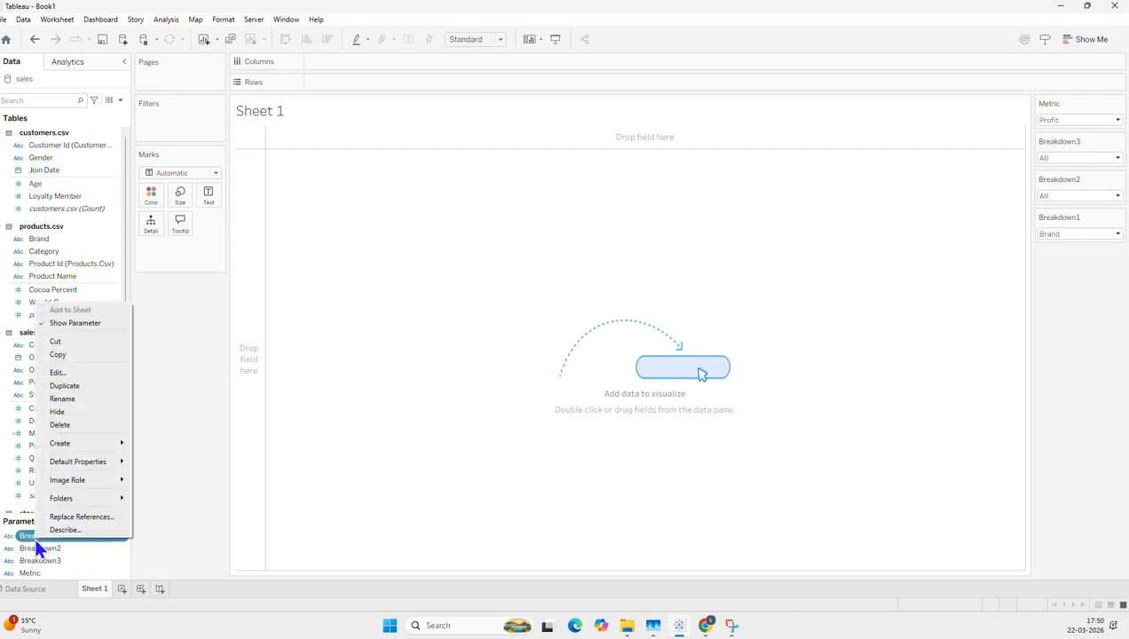
{"action": "left_click", "coordinate": [58, 371]}
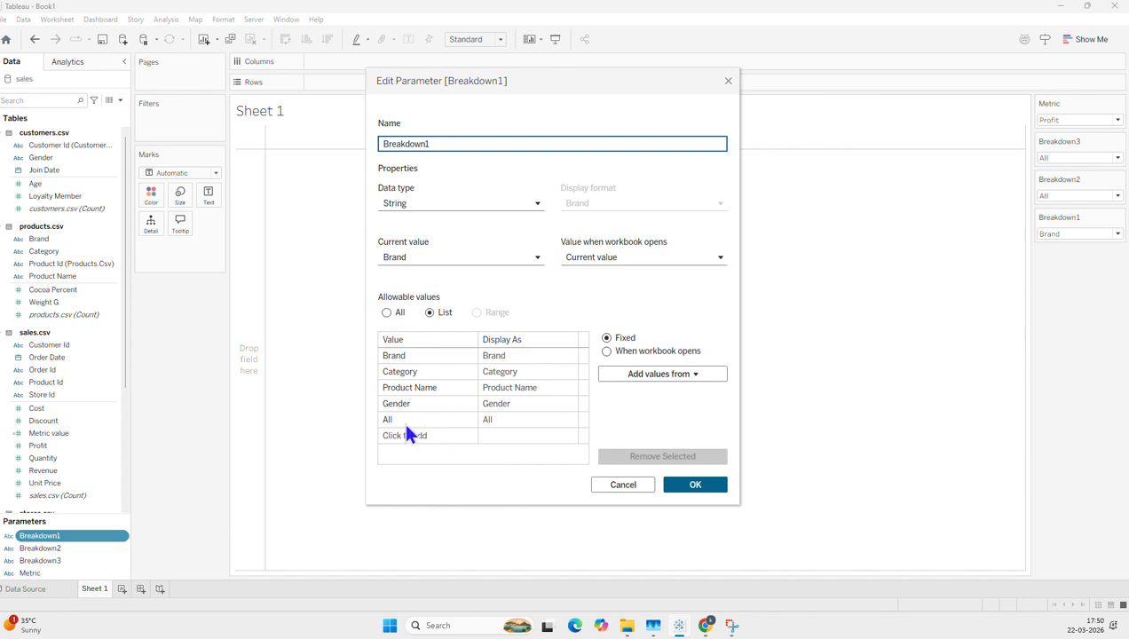
{"action": "left_click", "coordinate": [727, 81]}
{"action": "right_click", "coordinate": [56, 544]}
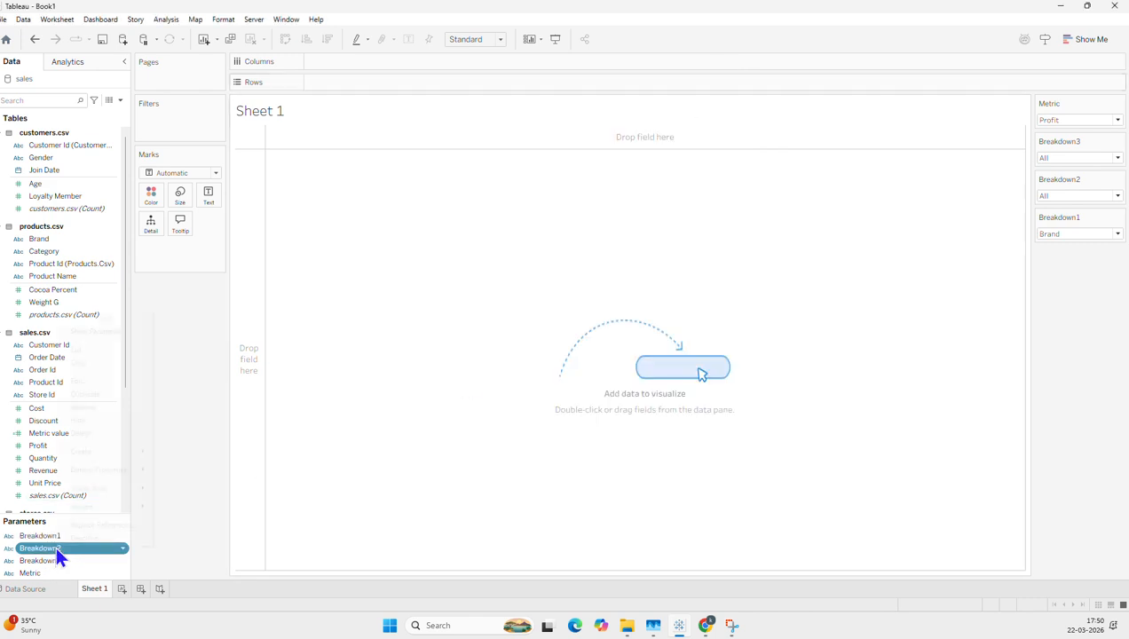
{"action": "right_click", "coordinate": [34, 535]}
{"action": "right_click", "coordinate": [34, 535]}
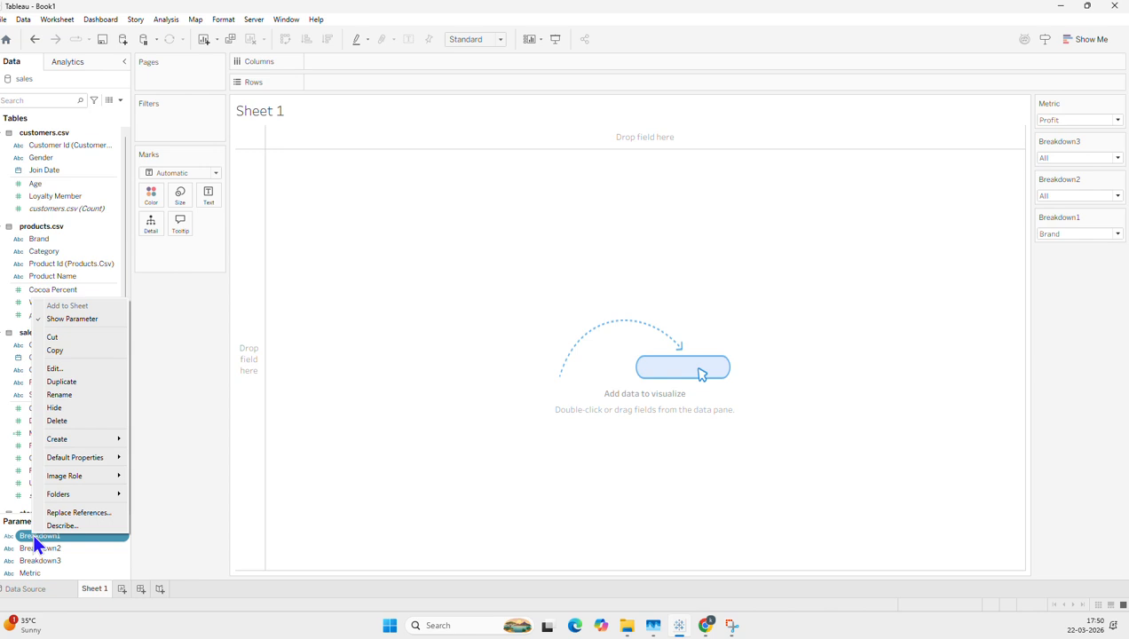
{"action": "right_click", "coordinate": [40, 543]}
{"action": "right_click", "coordinate": [39, 544]}
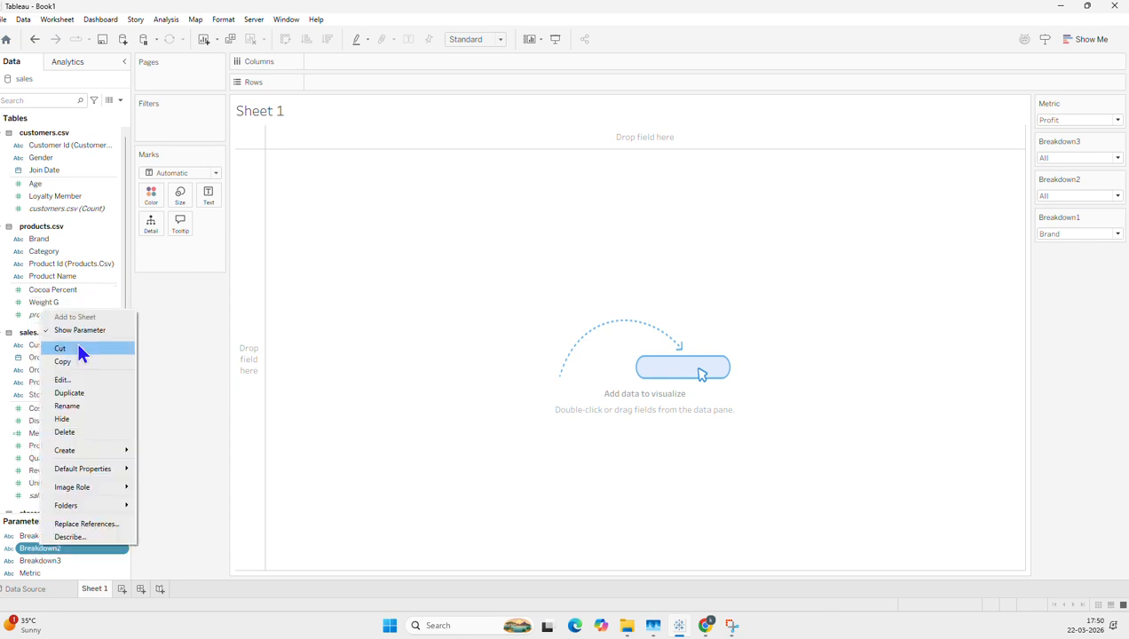
{"action": "left_click", "coordinate": [71, 372]}
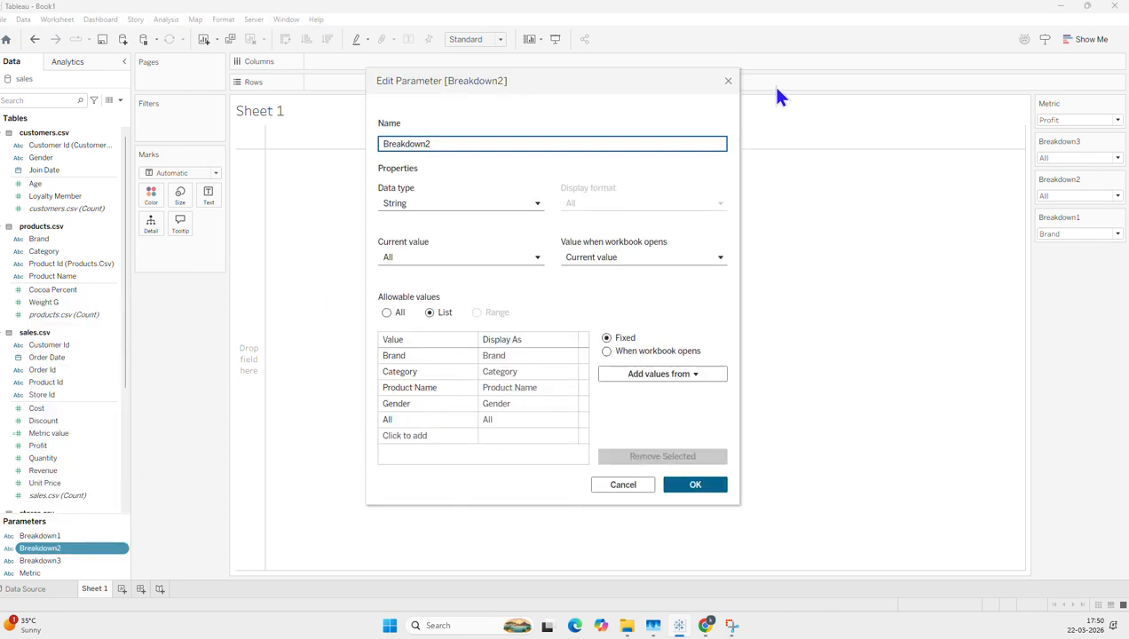
{"action": "left_click", "coordinate": [728, 81]}
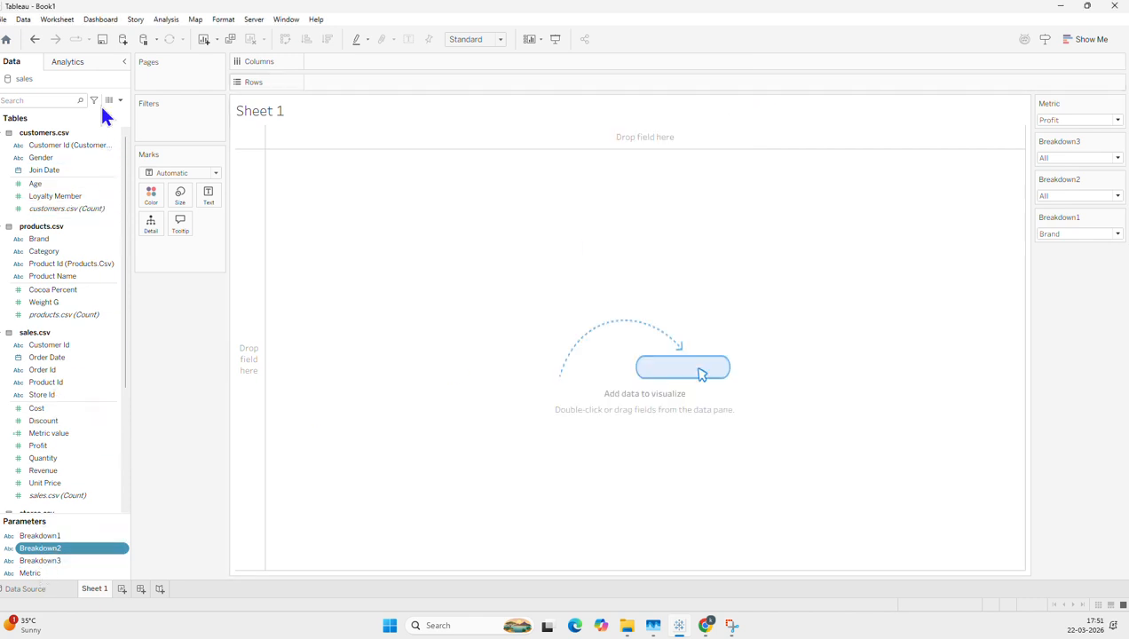
Step: Examine the Metric parameter's list of allowable values and leave its definition as it is
{"action": "right_click", "coordinate": [36, 572]}
{"action": "left_click", "coordinate": [59, 401]}
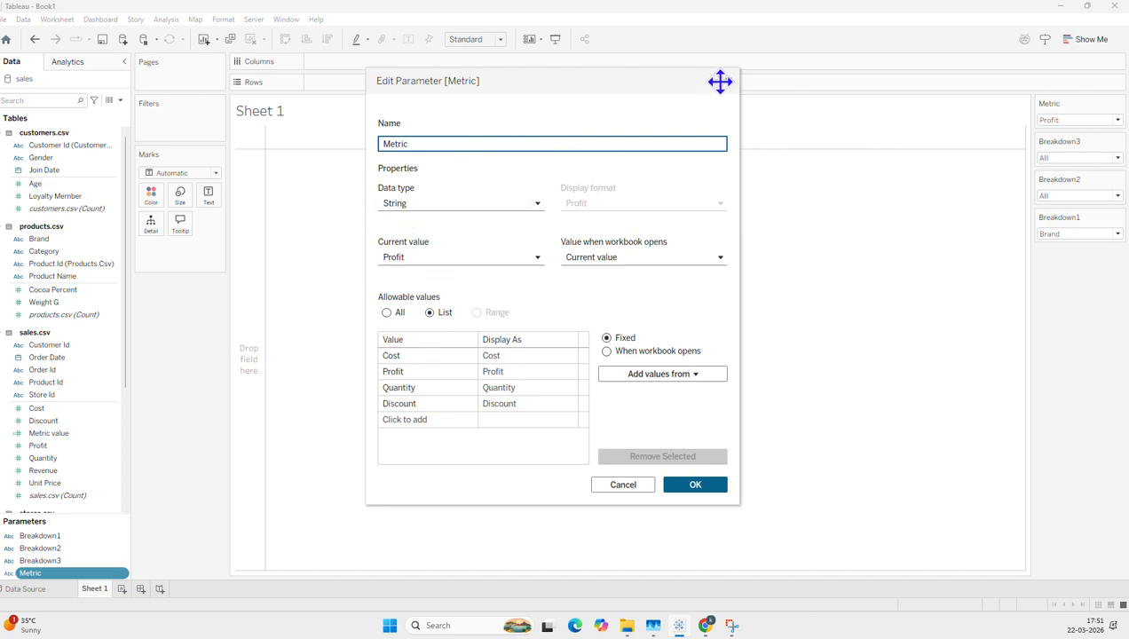
{"action": "key", "text": "Escape"}
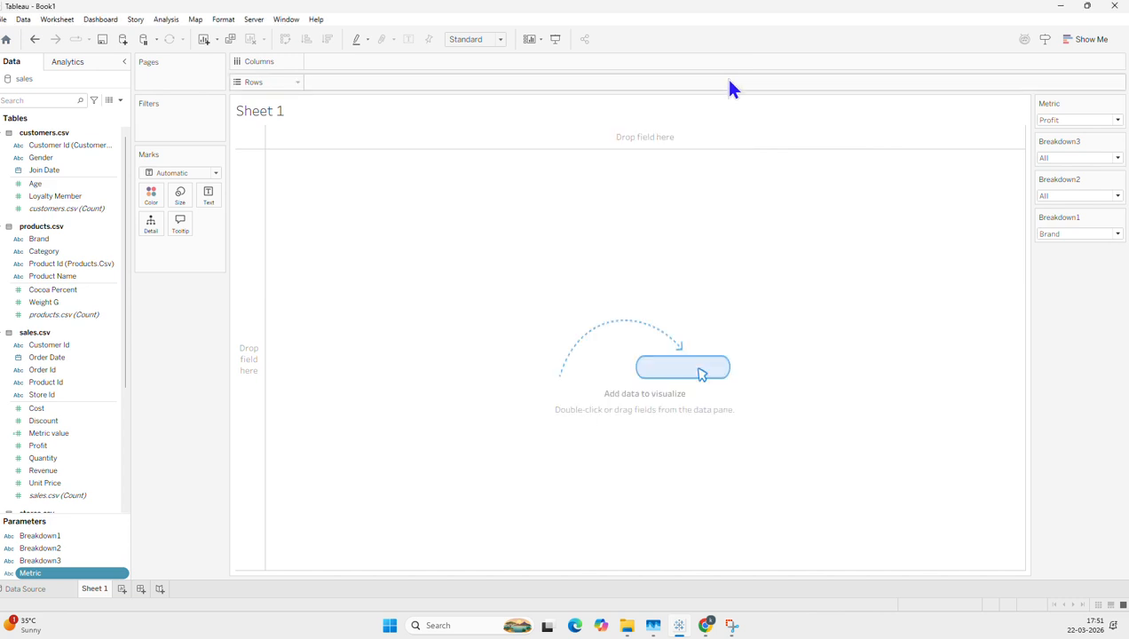
Step: Filter the field list to calculated fields only and open the Metric value calculation for editing
{"action": "left_click", "coordinate": [90, 99]}
{"action": "left_click", "coordinate": [37, 127]}
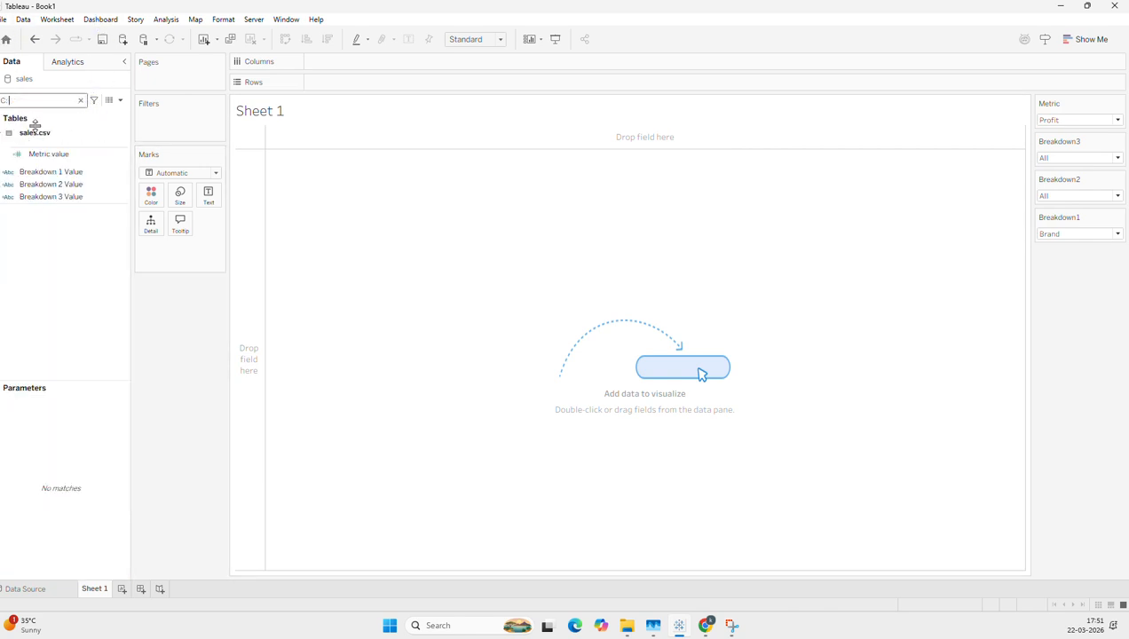
{"action": "left_click", "coordinate": [63, 154]}
{"action": "right_click", "coordinate": [64, 153]}
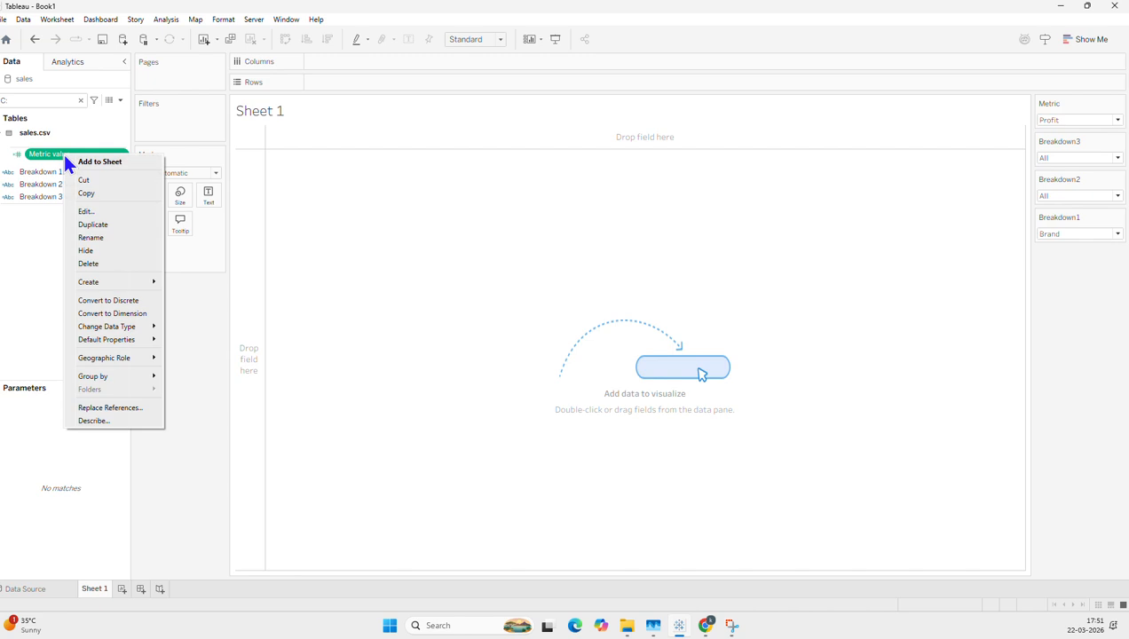
{"action": "left_click", "coordinate": [90, 214]}
Step: Examine how the Metric value formula maps each Metric parameter option to its field, and close it unchanged
{"action": "left_click_drag", "start_coordinate": [446, 315], "coordinate": [390, 242]}
{"action": "left_click", "coordinate": [435, 237]}
{"action": "double_click", "coordinate": [432, 237]}
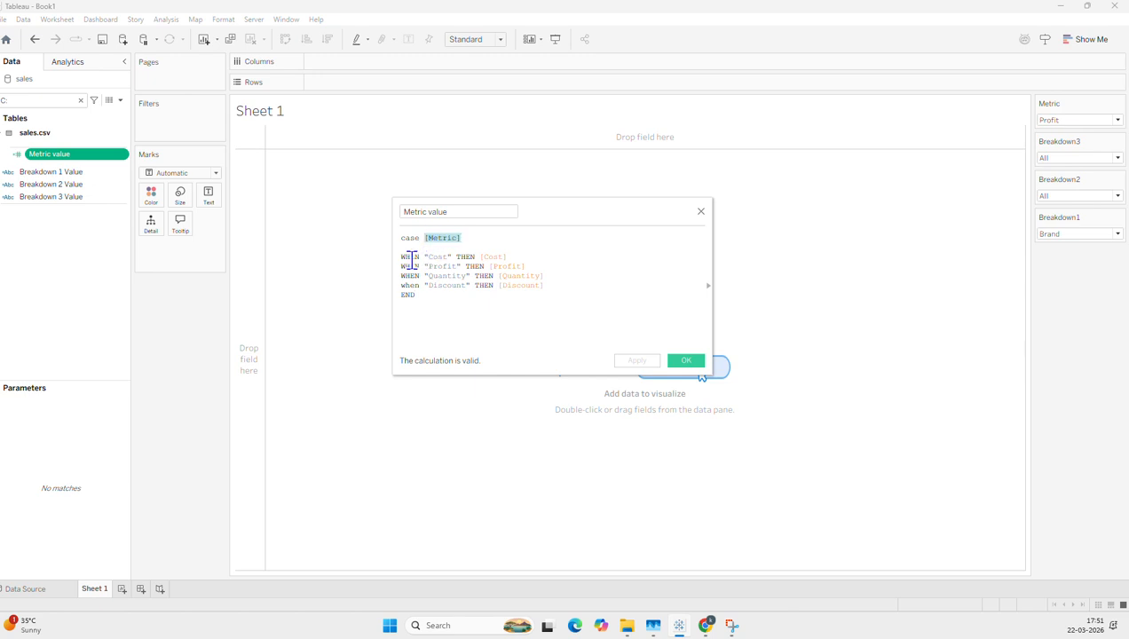
{"action": "left_click_drag", "start_coordinate": [401, 256], "coordinate": [516, 290]}
{"action": "left_click", "coordinate": [478, 302]}
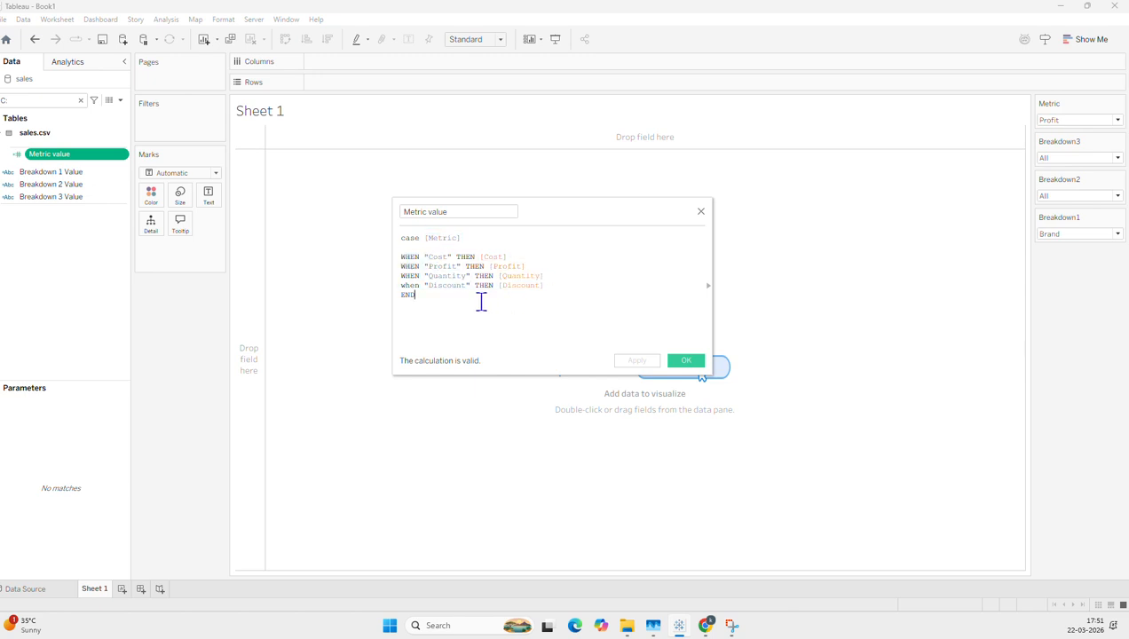
{"action": "double_click", "coordinate": [438, 256]}
{"action": "double_click", "coordinate": [497, 255]}
{"action": "double_click", "coordinate": [439, 256]}
{"action": "left_click", "coordinate": [494, 256]}
{"action": "double_click", "coordinate": [494, 257]}
{"action": "left_click", "coordinate": [700, 211]}
Step: Inspect the Breakdown 1 Value formula and how its WHEN branches return the matching dimensions
{"action": "right_click", "coordinate": [98, 175]}
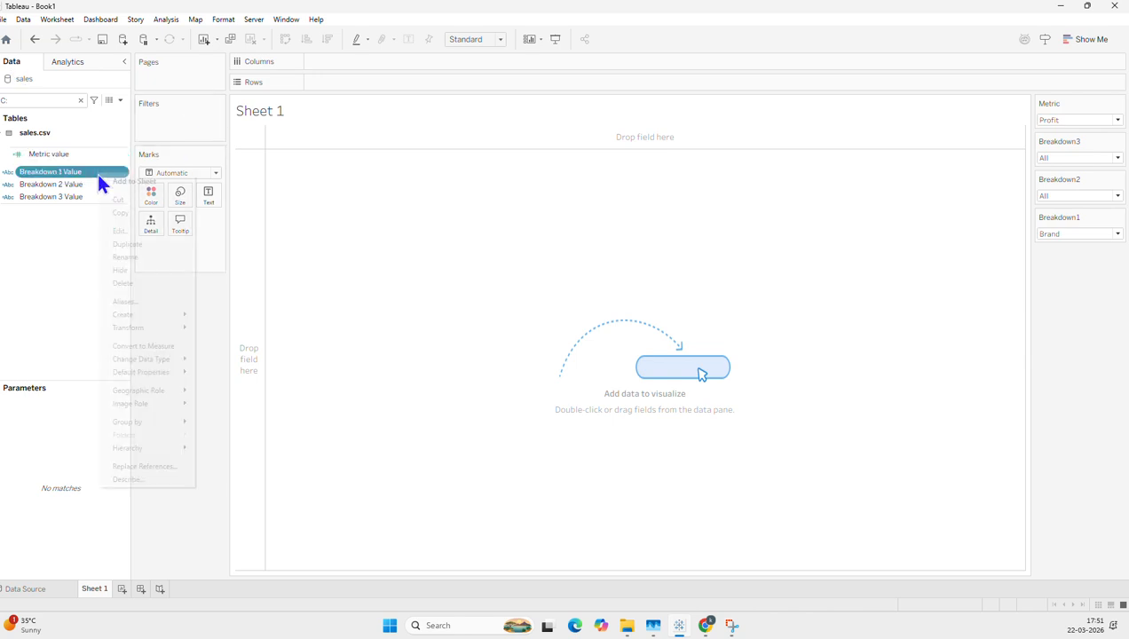
{"action": "left_click", "coordinate": [123, 232]}
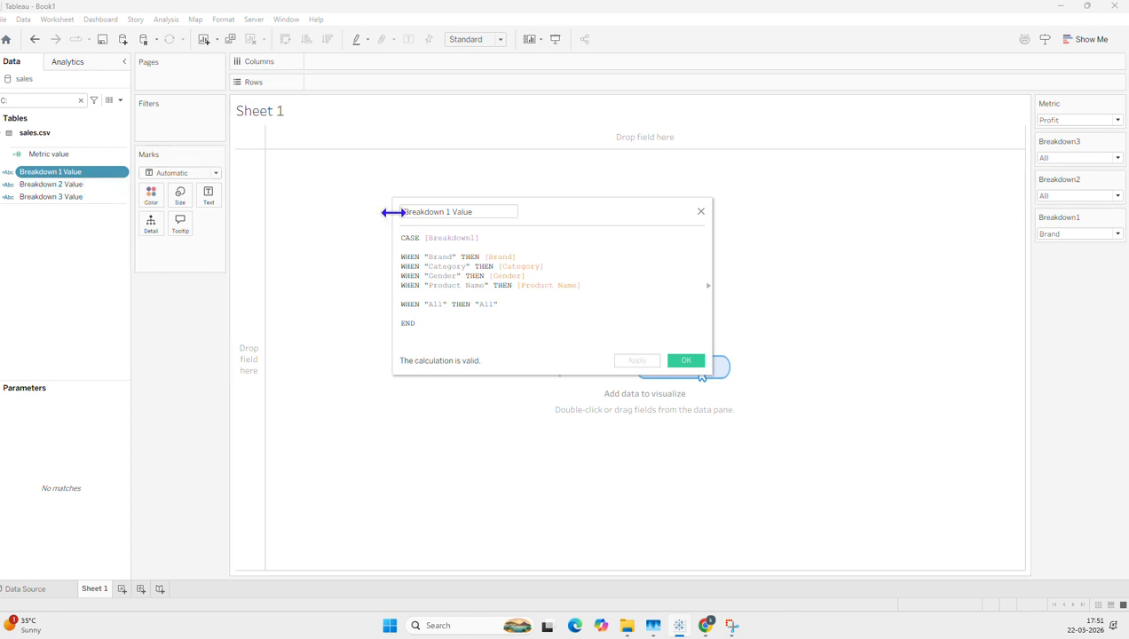
{"action": "double_click", "coordinate": [443, 256]}
{"action": "double_click", "coordinate": [500, 257]}
{"action": "left_click", "coordinate": [701, 212]}
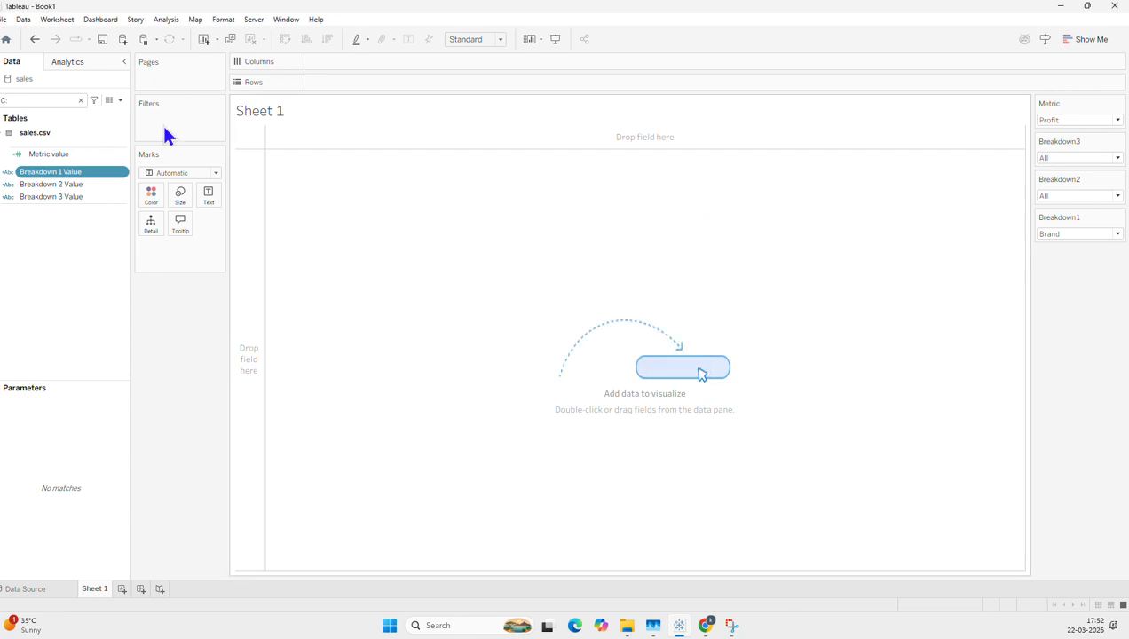
Step: Inspect the CASE formulas of the Breakdown 2 Value and Breakdown 3 Value calculated fields without editing them
{"action": "right_click", "coordinate": [69, 185]}
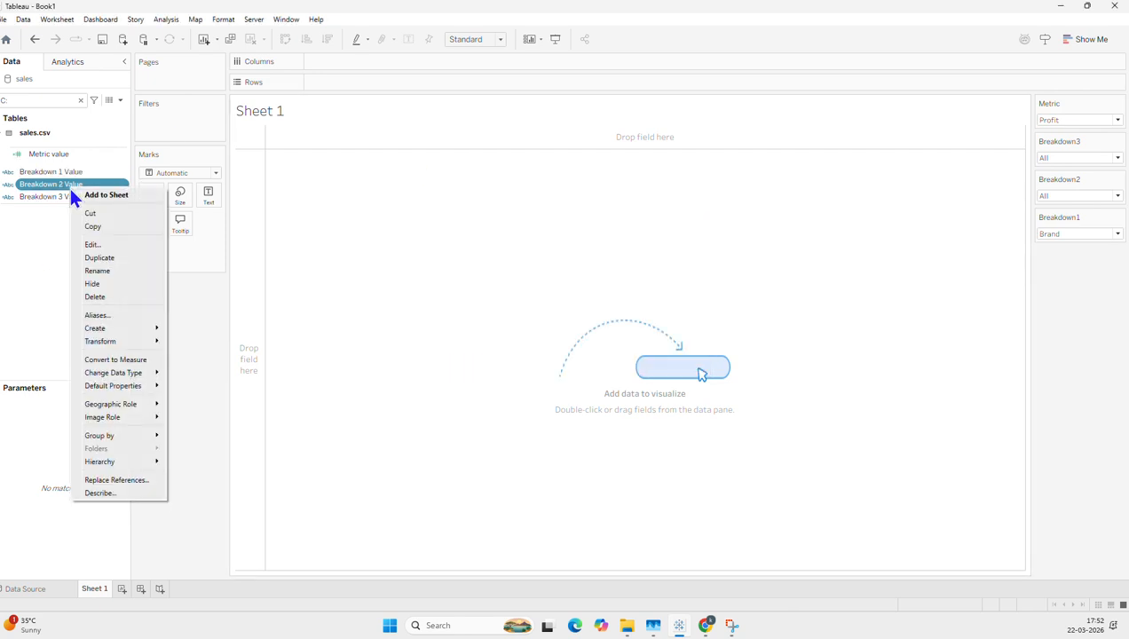
{"action": "left_click", "coordinate": [93, 244]}
{"action": "left_click_drag", "start_coordinate": [549, 242], "coordinate": [419, 237]}
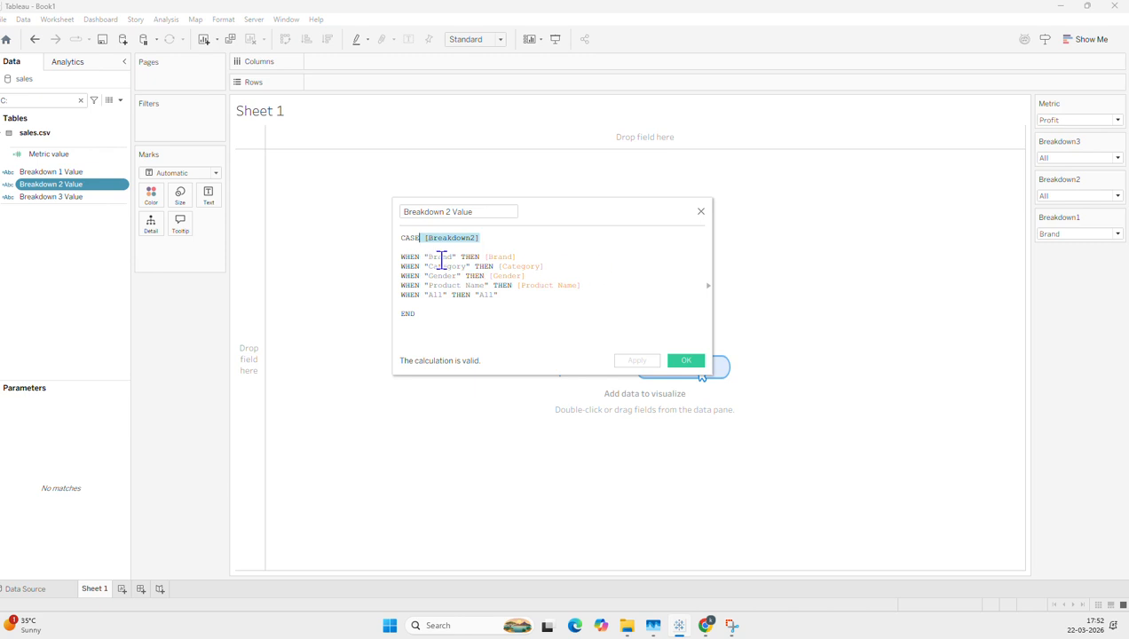
{"action": "left_click", "coordinate": [700, 211]}
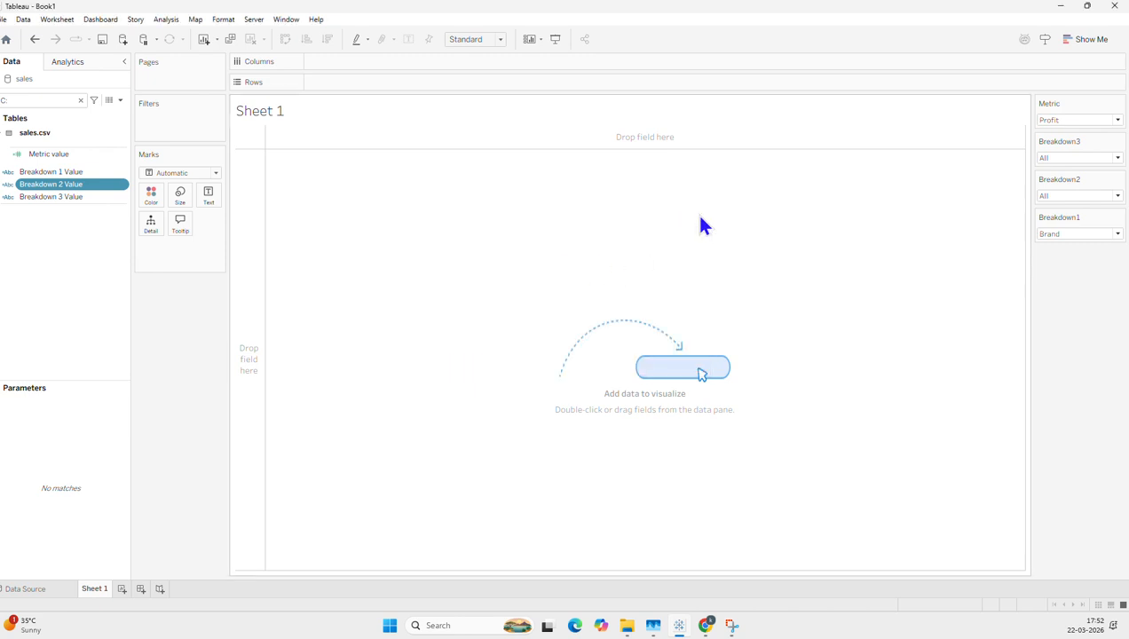
{"action": "right_click", "coordinate": [80, 197]}
{"action": "left_click", "coordinate": [113, 257]}
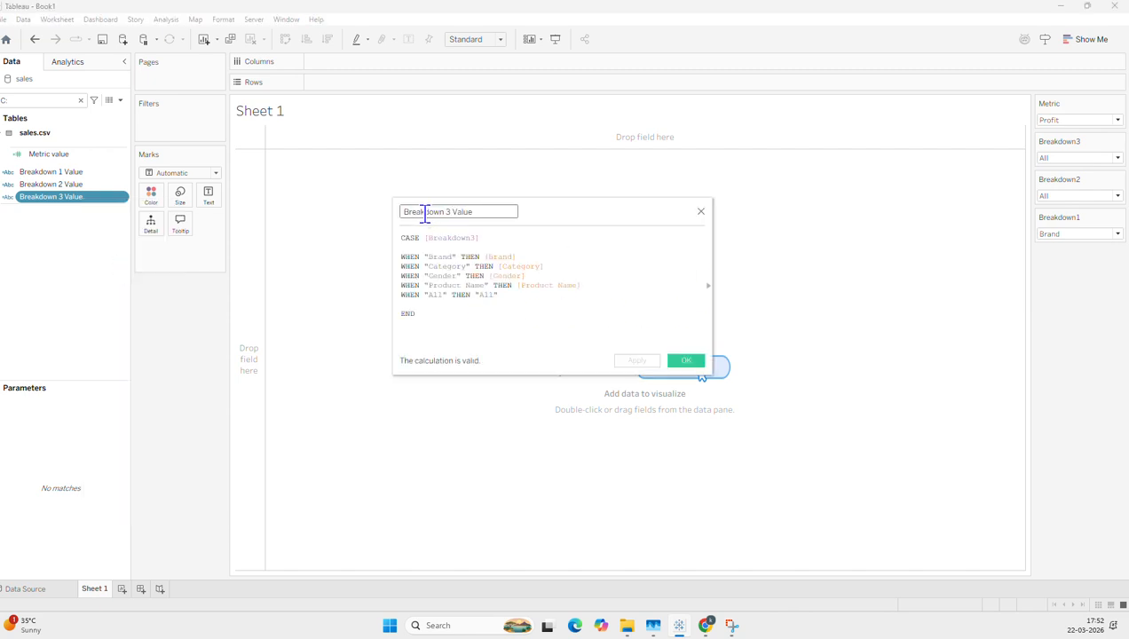
{"action": "left_click", "coordinate": [700, 211]}
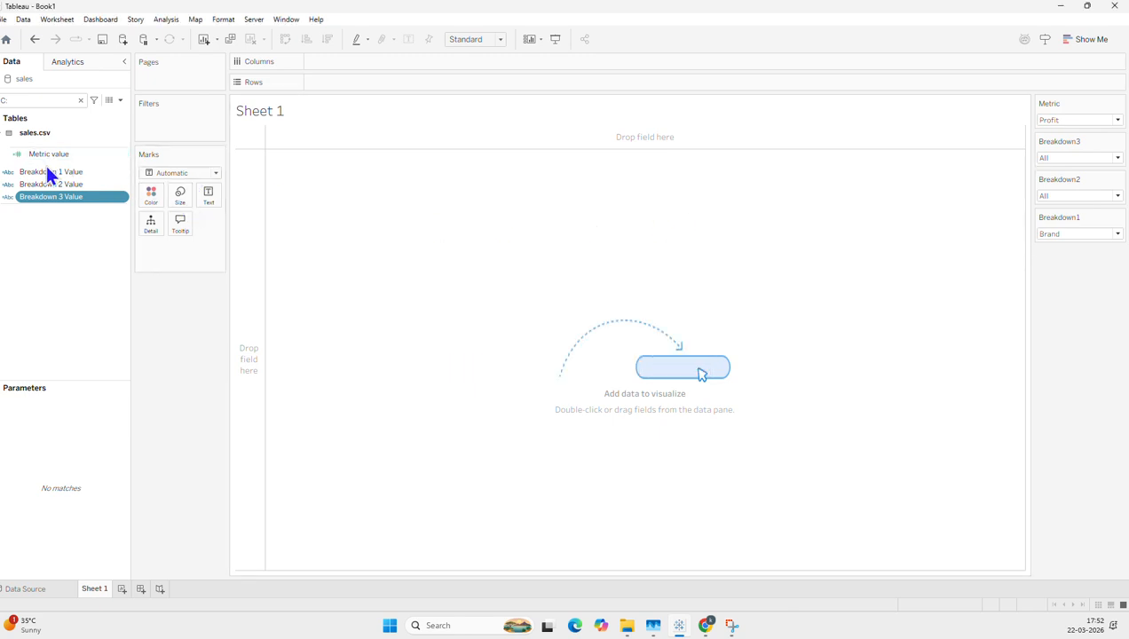
Step: Build a text table with Breakdown 1 Value, Breakdown 2 Value and Breakdown 3 Value on rows, showing Metric value as the figures
{"action": "left_click_drag", "start_coordinate": [47, 168], "coordinate": [318, 79]}
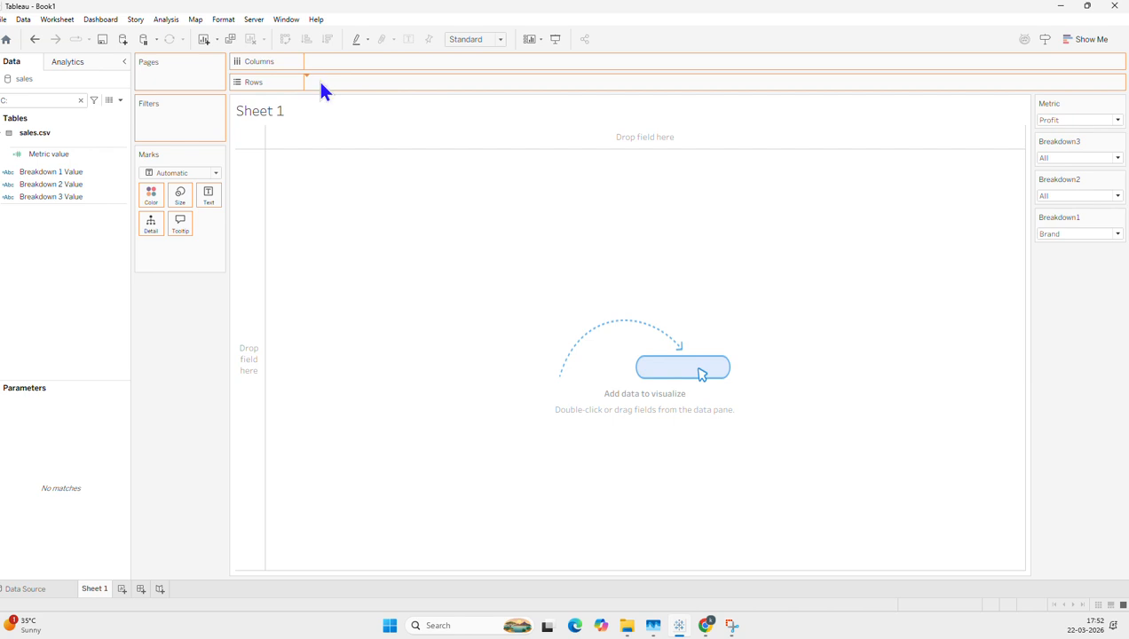
{"action": "left_click_drag", "start_coordinate": [41, 183], "coordinate": [435, 82]}
{"action": "left_click_drag", "start_coordinate": [71, 193], "coordinate": [533, 82]}
{"action": "left_click_drag", "start_coordinate": [58, 156], "coordinate": [386, 186]}
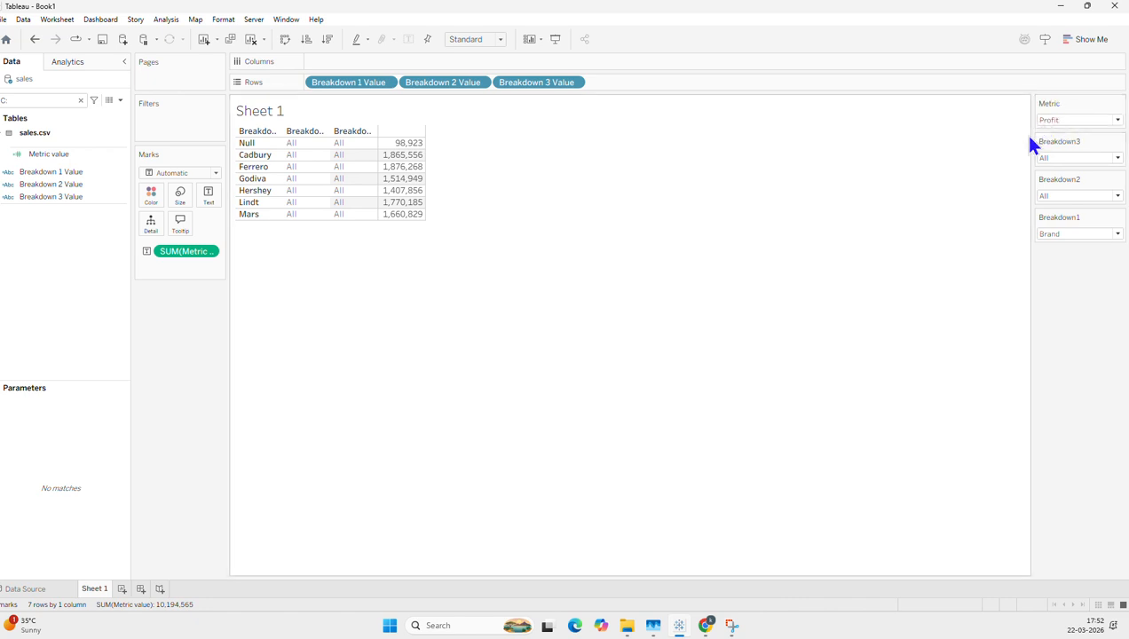
{"action": "left_click_drag", "start_coordinate": [269, 140], "coordinate": [266, 214]}
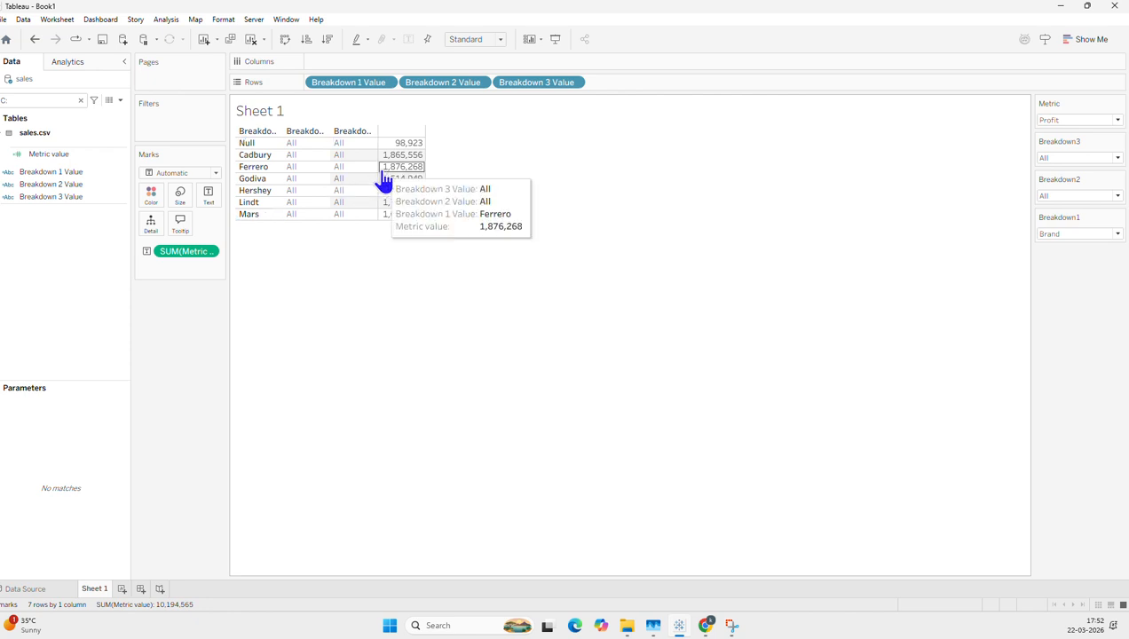
{"action": "left_click", "coordinate": [385, 247]}
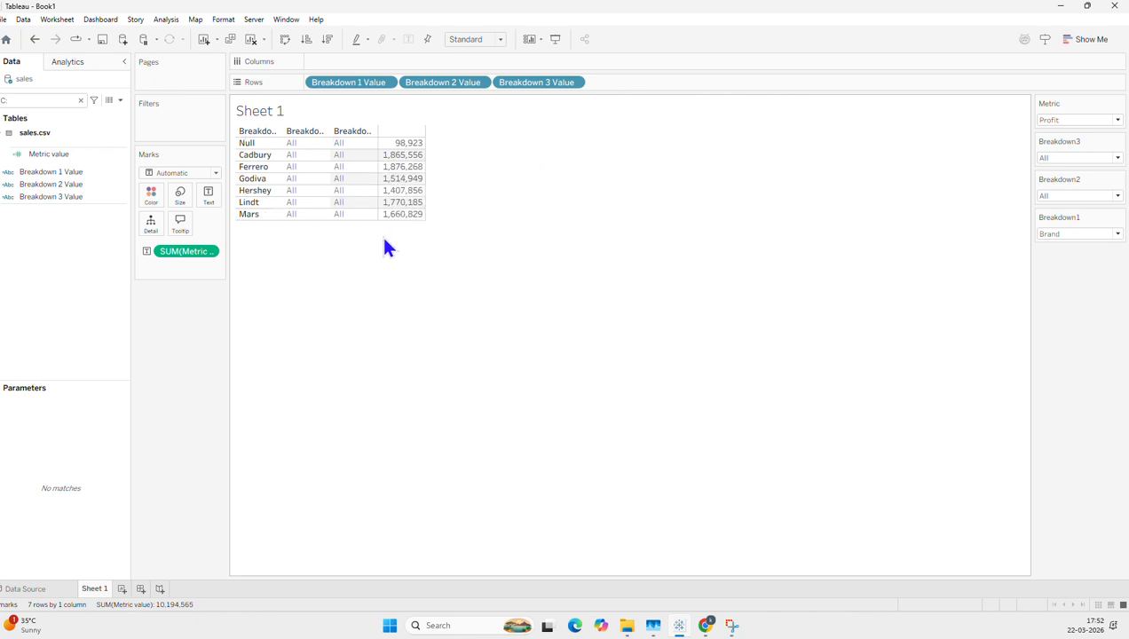
Step: Test the Breakdown2 parameter with Gender and Product Name, and restore it to All
{"action": "left_click", "coordinate": [1069, 197]}
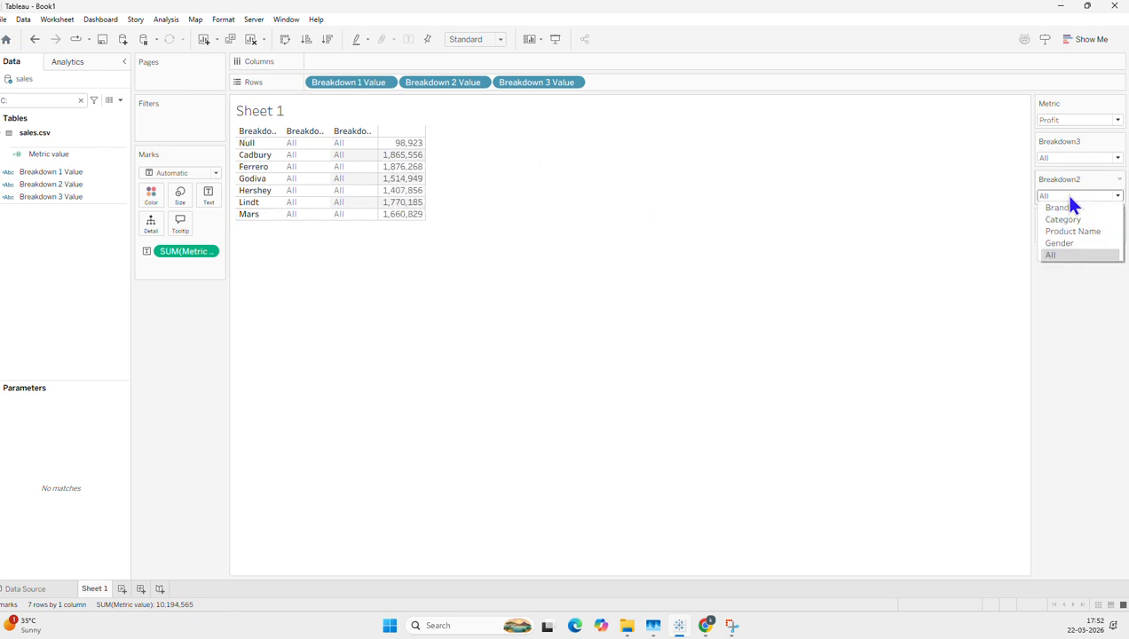
{"action": "left_click", "coordinate": [1068, 242]}
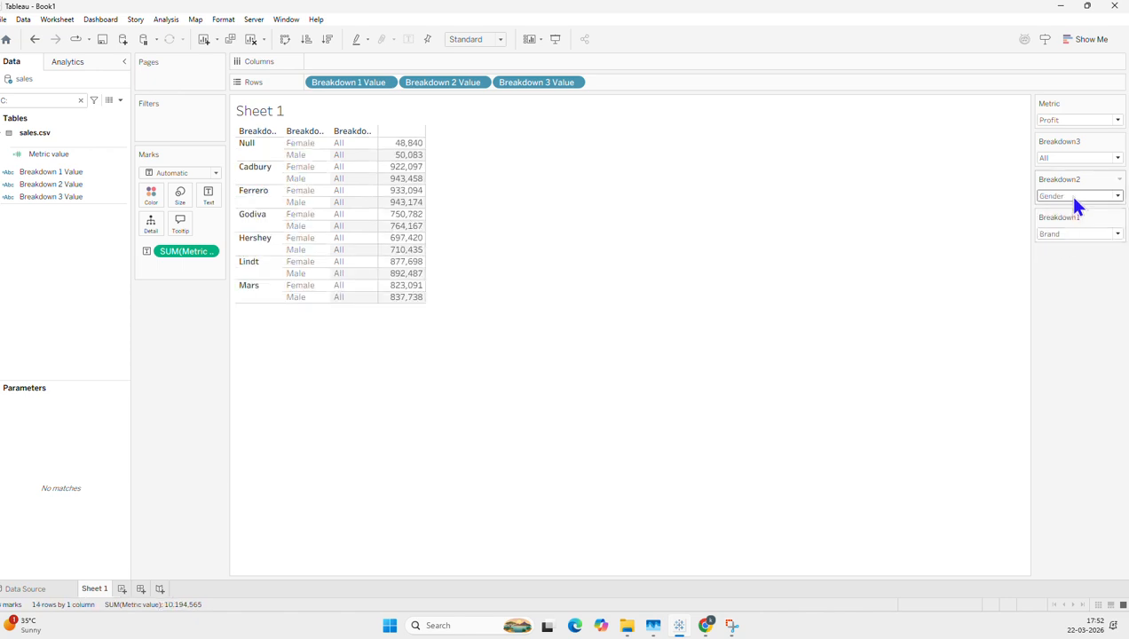
{"action": "left_click", "coordinate": [1073, 197]}
{"action": "left_click", "coordinate": [1057, 228]}
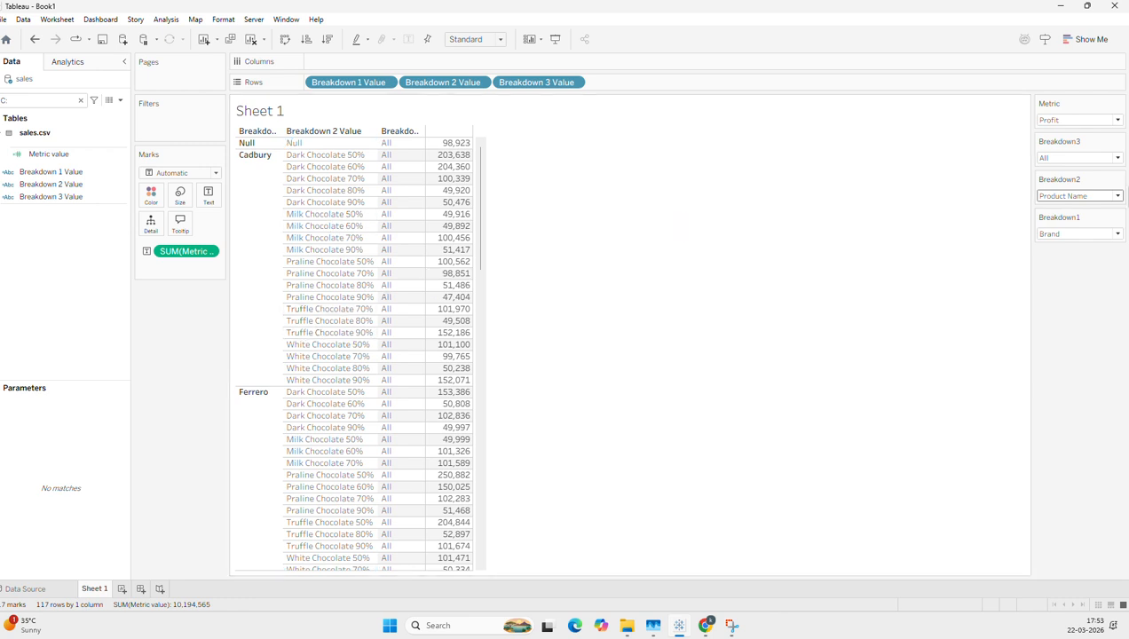
{"action": "left_click", "coordinate": [1068, 197]}
{"action": "left_click", "coordinate": [1063, 254]}
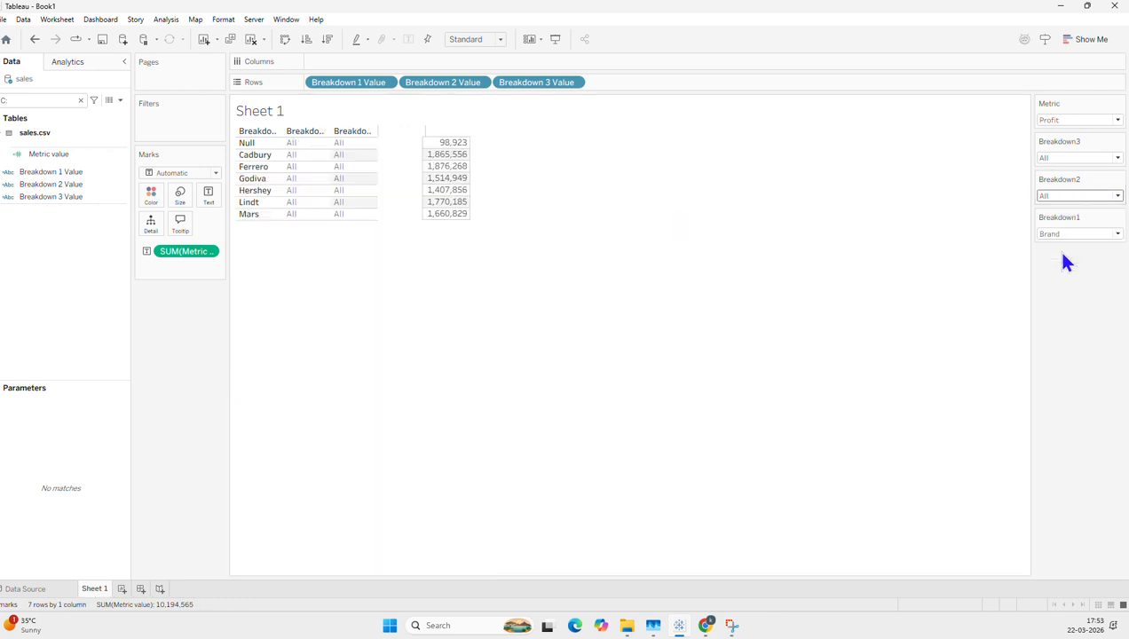
Step: Try Quantity as the Metric parameter's value and return it to Profit
{"action": "left_click", "coordinate": [1071, 119]}
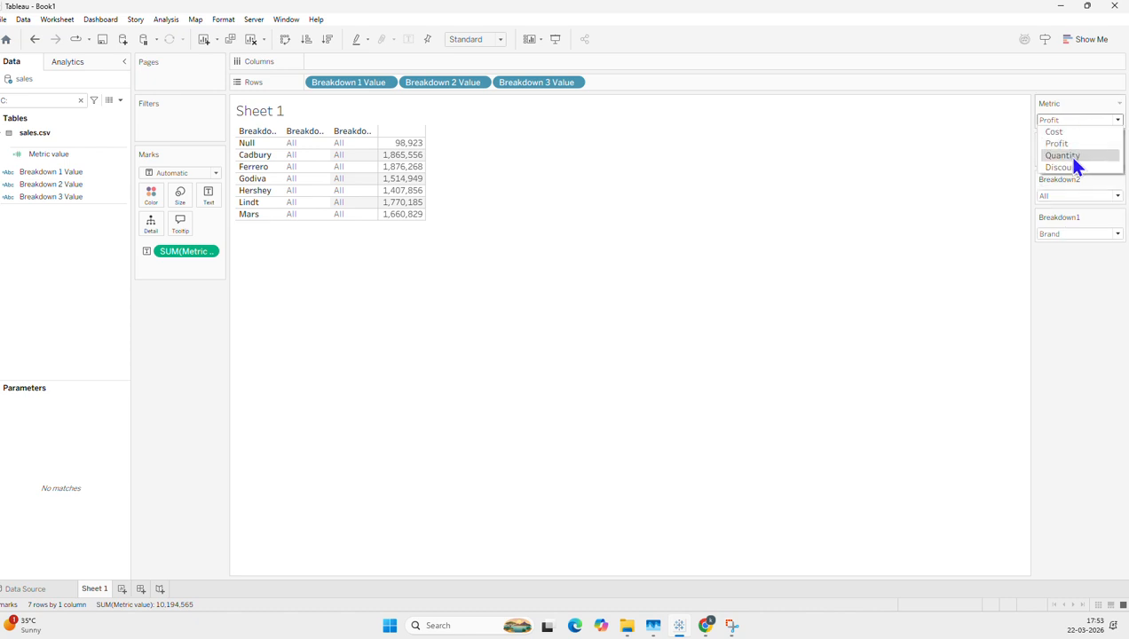
{"action": "left_click", "coordinate": [1072, 157]}
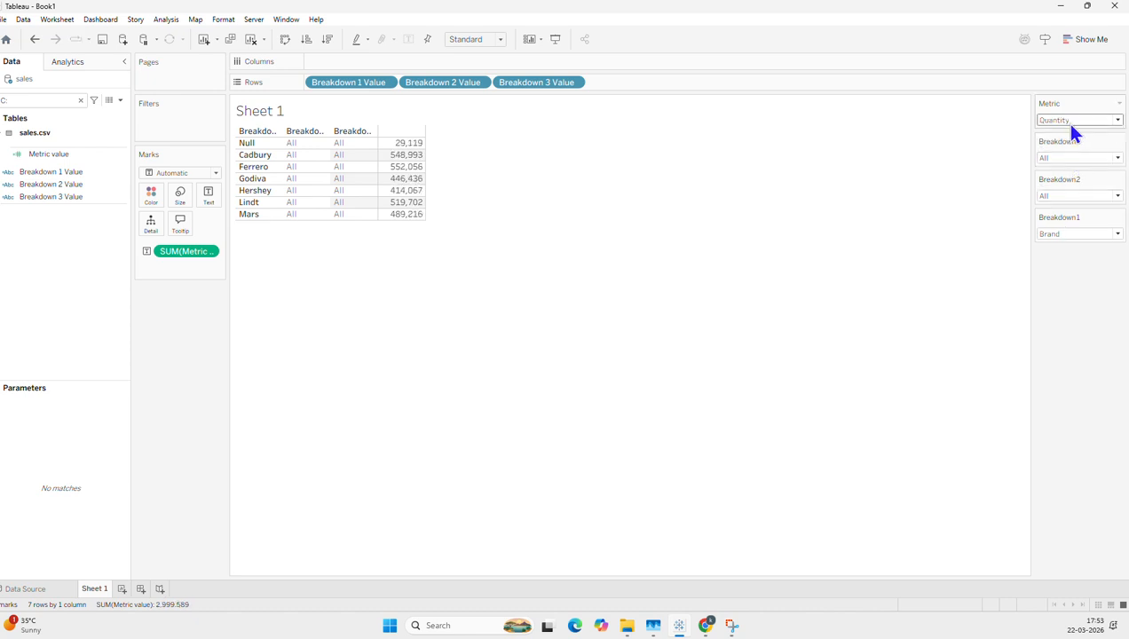
{"action": "left_click", "coordinate": [1071, 123]}
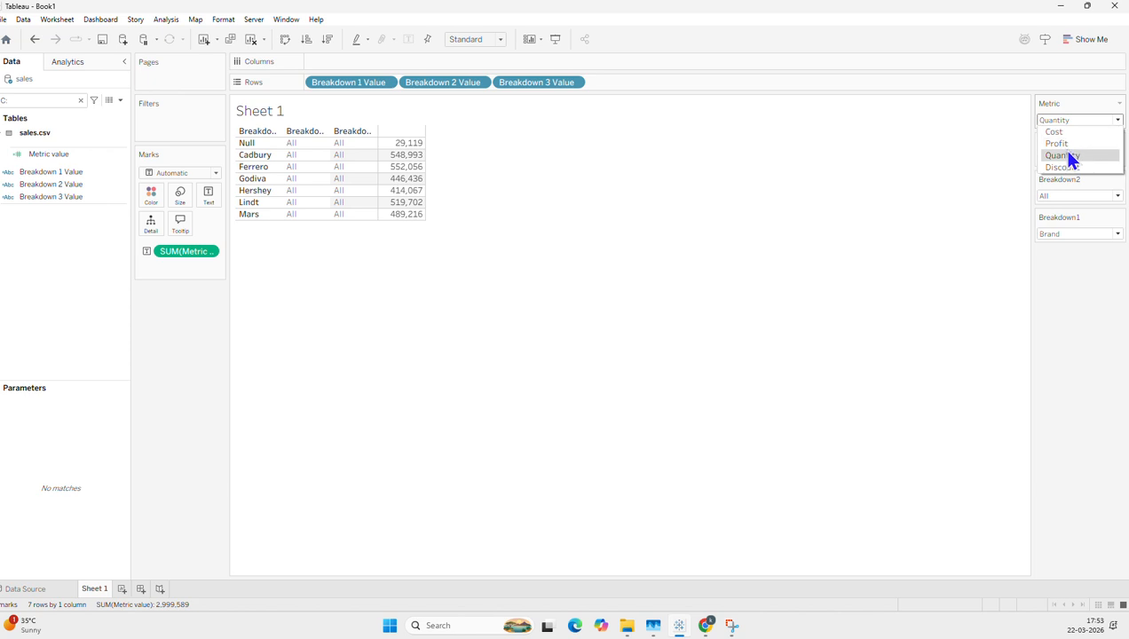
{"action": "left_click", "coordinate": [1058, 142]}
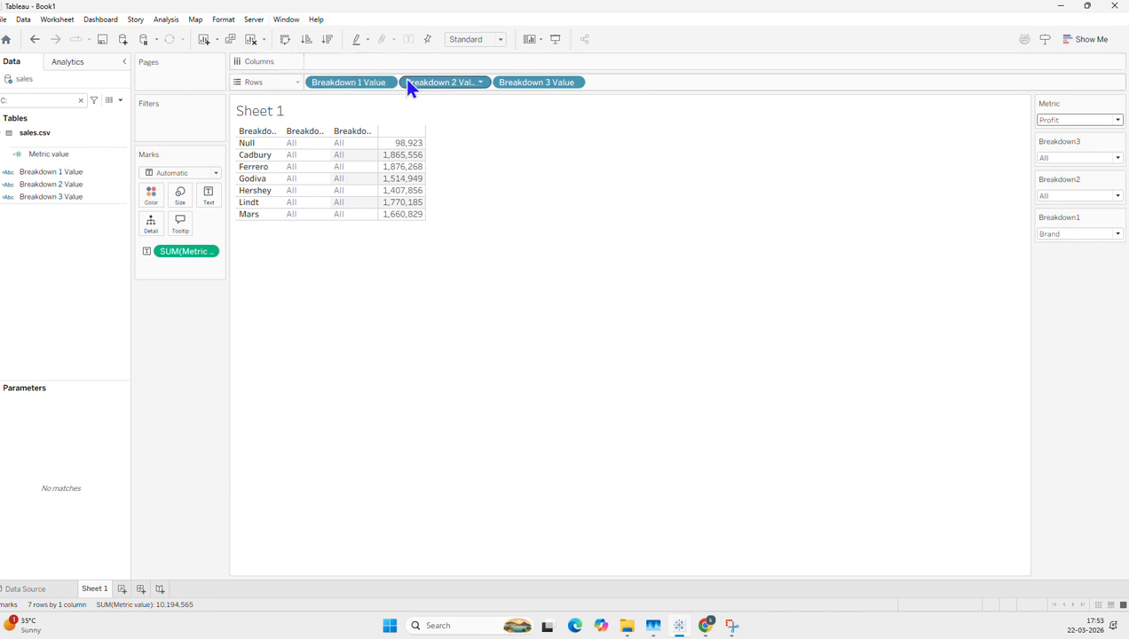
Step: Move Breakdown 3 Value from rows to columns and set the Breakdown3 parameter to Gender
{"action": "left_click_drag", "start_coordinate": [406, 82], "coordinate": [436, 86]}
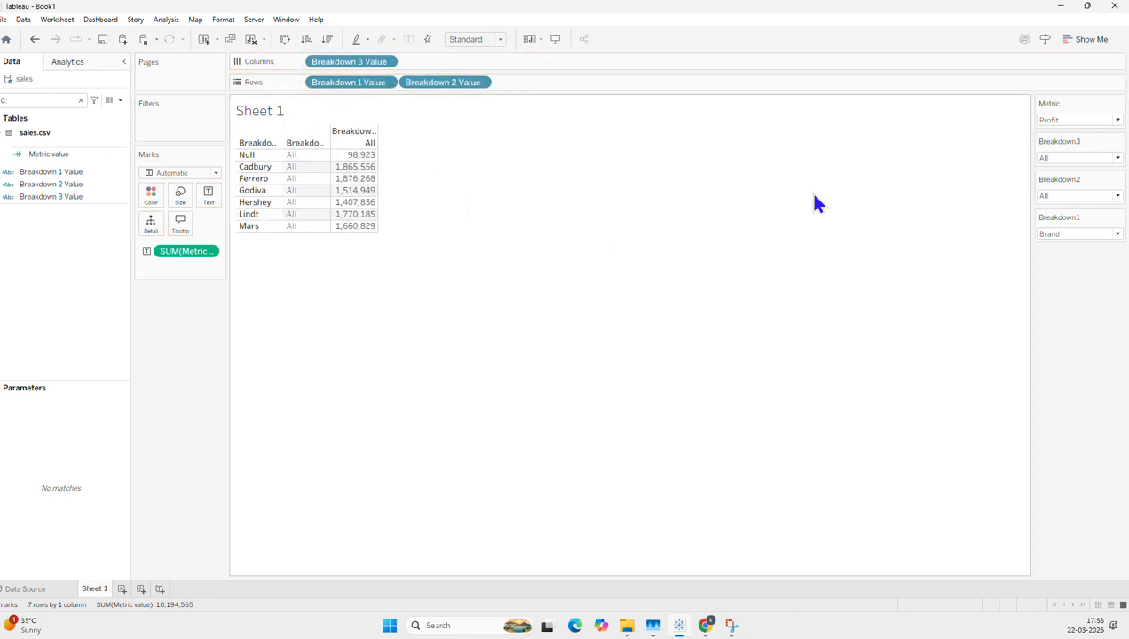
{"action": "left_click", "coordinate": [1062, 159]}
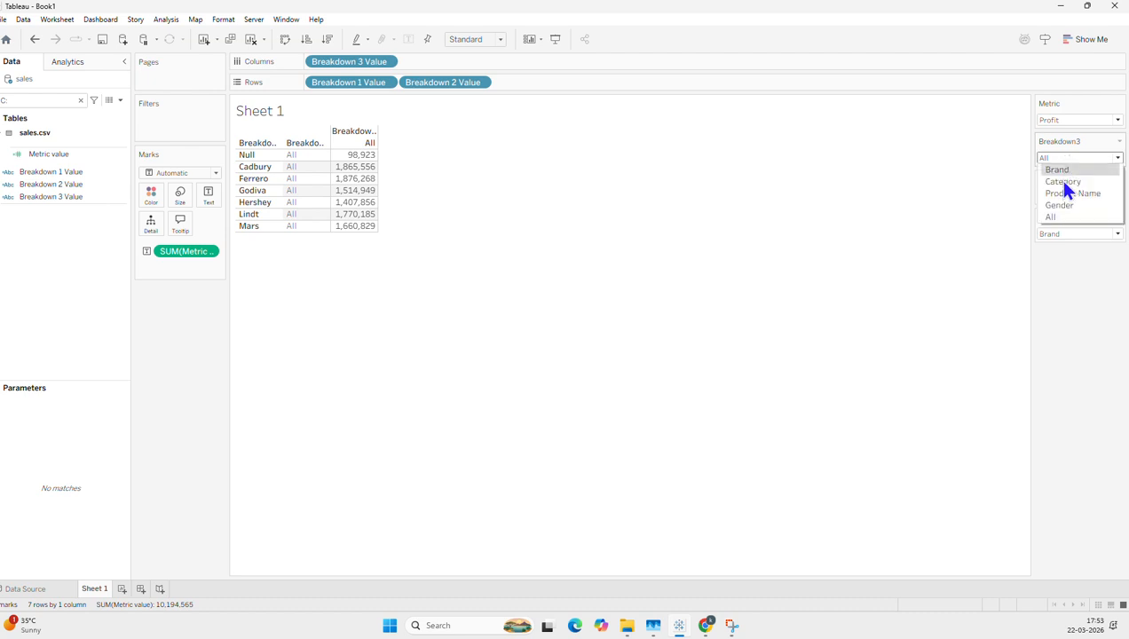
{"action": "left_click", "coordinate": [1054, 204]}
{"action": "mouse_move", "coordinate": [369, 195]}
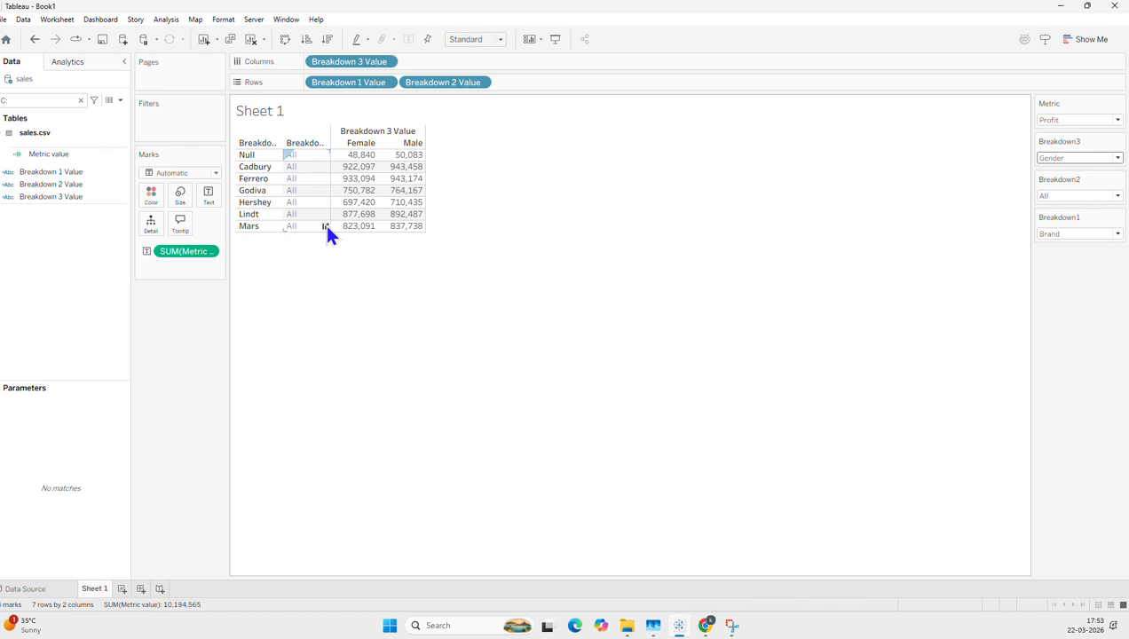
{"action": "mouse_move", "coordinate": [351, 230]}
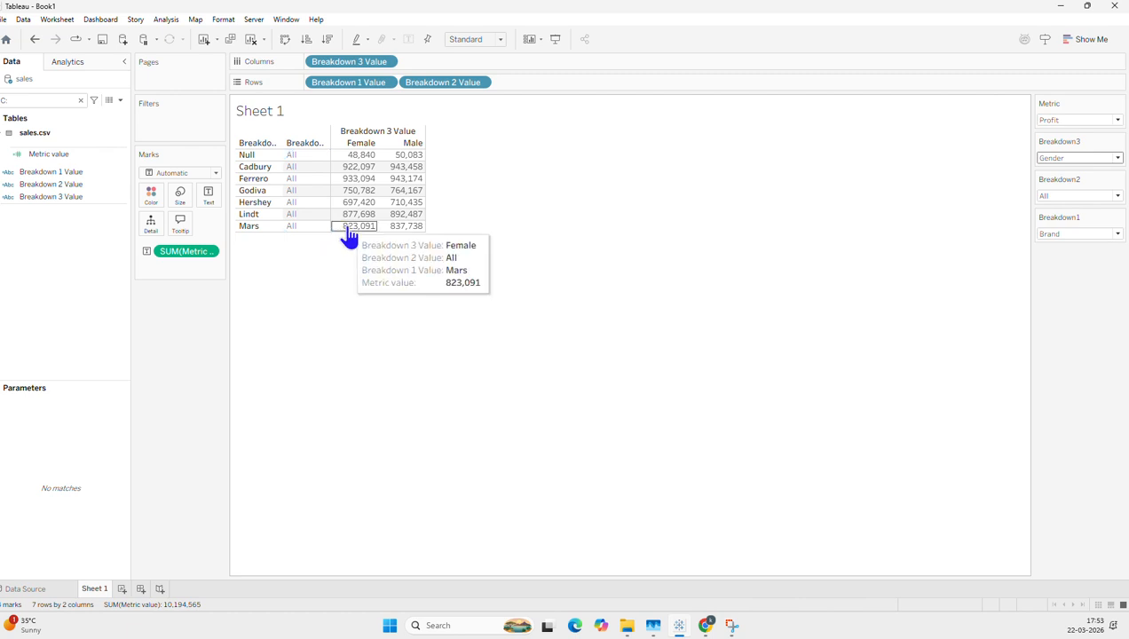